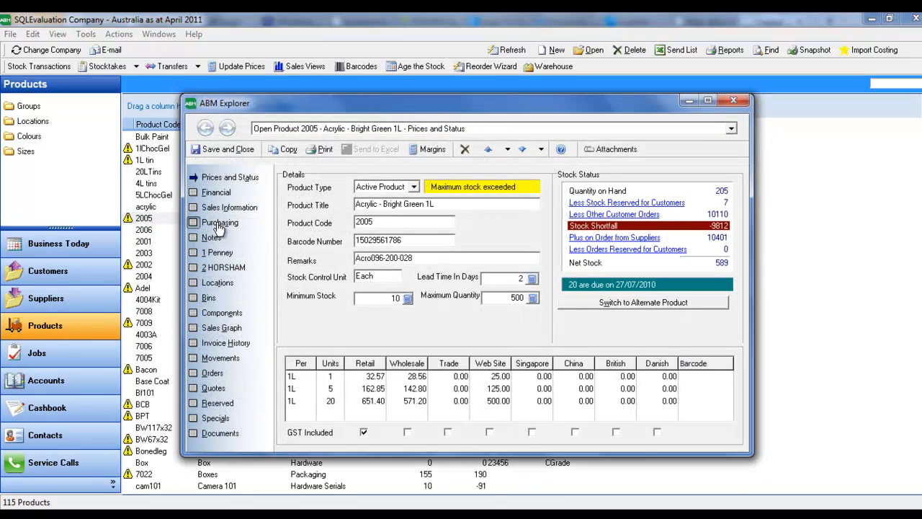
Step: Add supplier 007 Devon Dye Importers with part number 2345678 to product 2005's purchasing details and save the product
{"action": "left_click", "coordinate": [219, 224]}
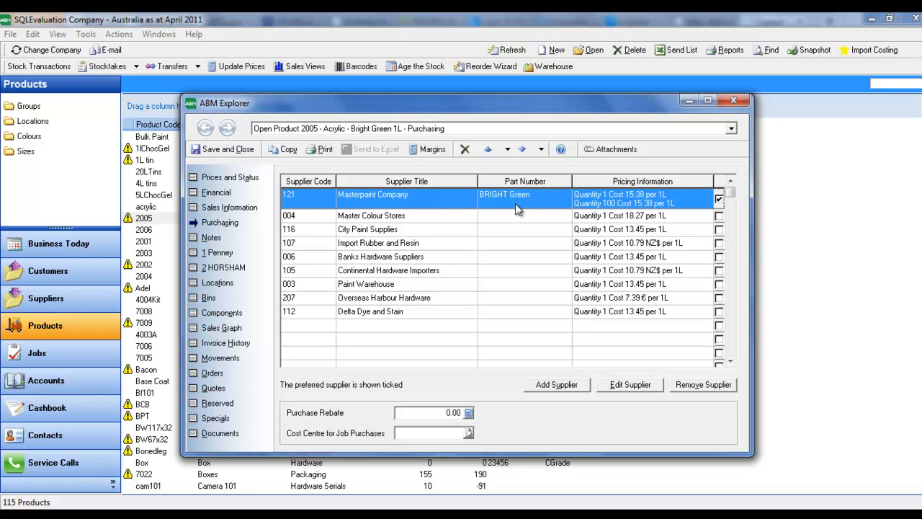
{"action": "left_click", "coordinate": [394, 216]}
{"action": "left_click", "coordinate": [548, 387]}
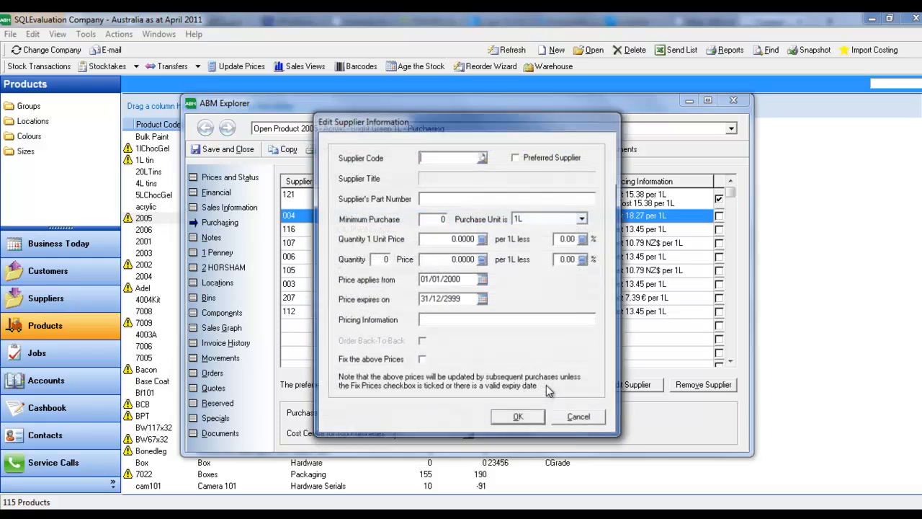
{"action": "left_click", "coordinate": [481, 158]}
{"action": "double_click", "coordinate": [380, 254]}
{"action": "type", "text": "2345678"}
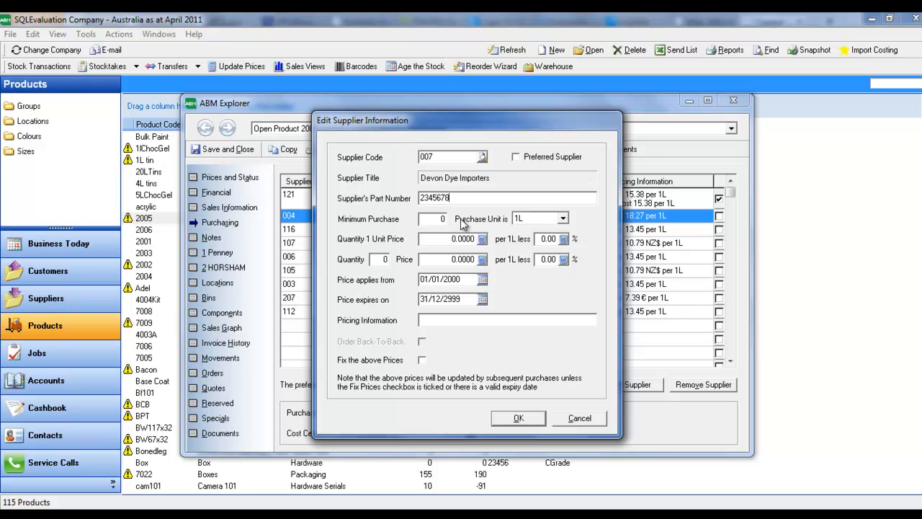
{"action": "left_click", "coordinate": [540, 419]}
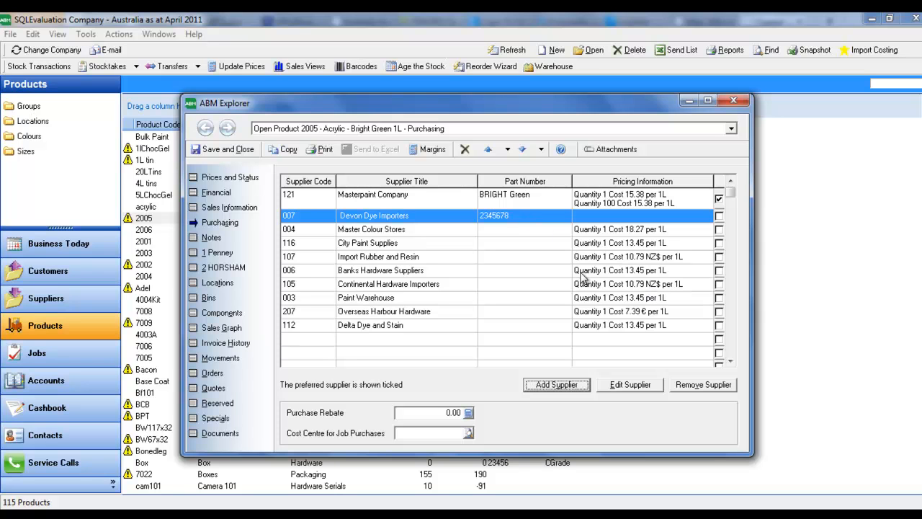
{"action": "left_click", "coordinate": [739, 105]}
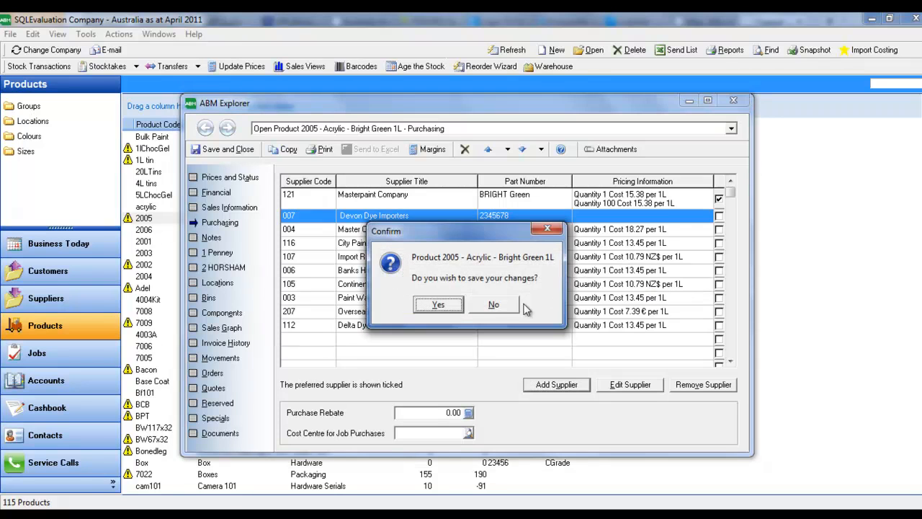
{"action": "left_click", "coordinate": [459, 309]}
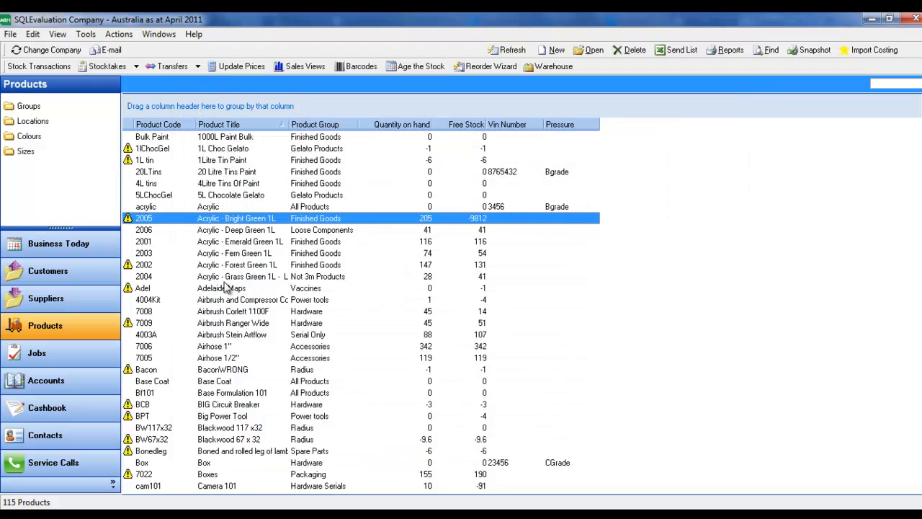
Step: Create a new purchase order for supplier Chemical Warehouse Co and bring up the suggested order list
{"action": "left_click", "coordinate": [50, 299]}
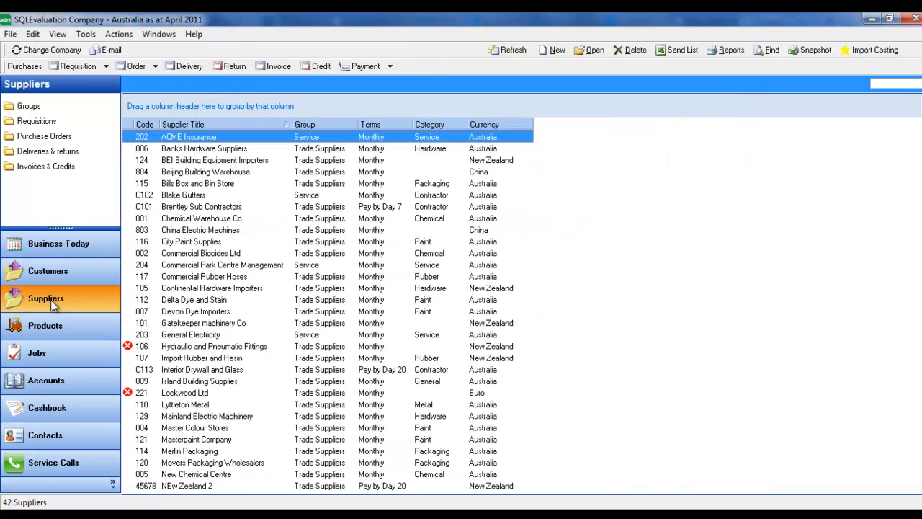
{"action": "left_click", "coordinate": [215, 219]}
{"action": "left_click", "coordinate": [136, 65]}
{"action": "left_click", "coordinate": [147, 82]}
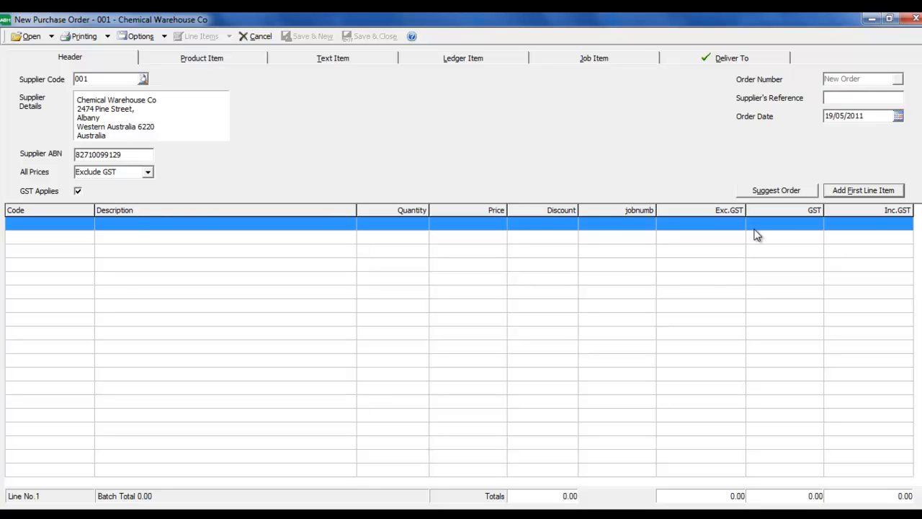
{"action": "left_click", "coordinate": [789, 196]}
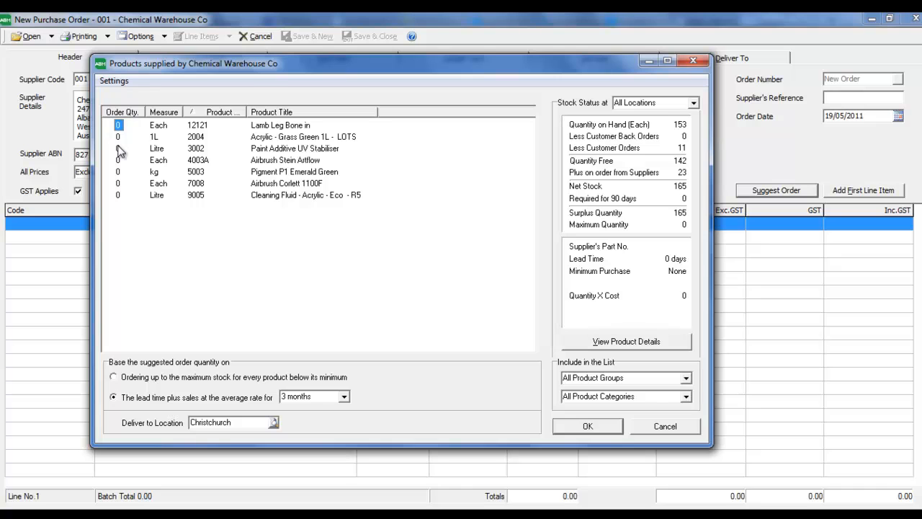
Step: Enter order quantities of 56 for product 2004, 6 for 3002, 7 for 4003A and 8 for 5003
{"action": "key", "text": "Down"}
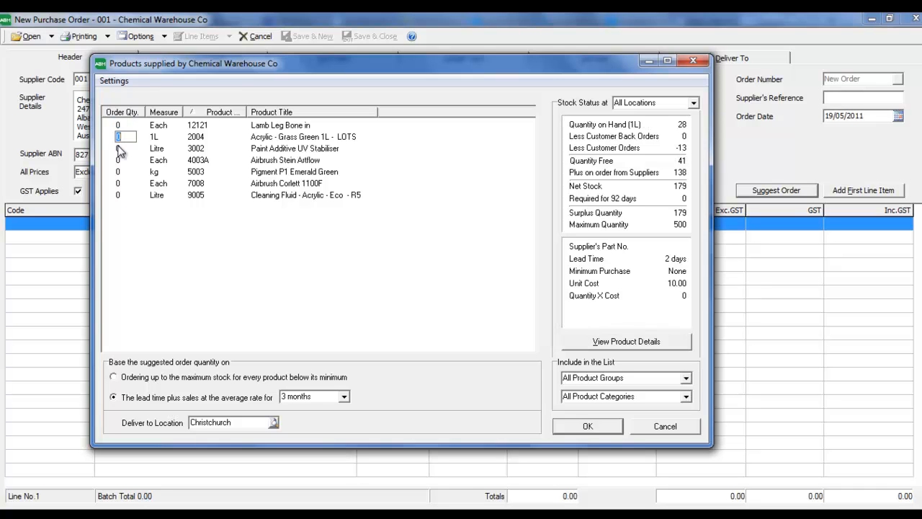
{"action": "key", "text": "Down"}
{"action": "type", "text": "6"}
{"action": "key", "text": "Down"}
{"action": "type", "text": "7"}
{"action": "key", "text": "Down"}
{"action": "type", "text": "8"}
{"action": "key", "text": "Down"}
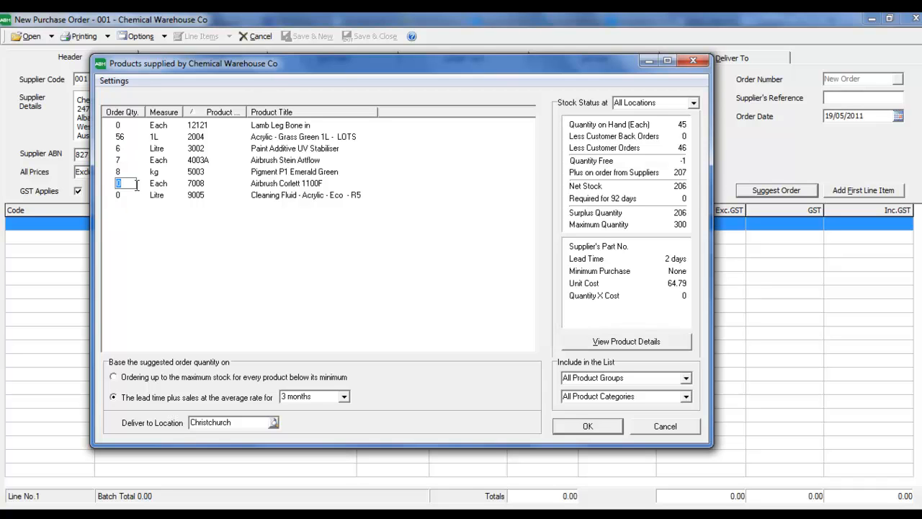
Step: Widen the supplied-products window and check the stock status of products 12121, 2004 and 3002
{"action": "left_click", "coordinate": [121, 127]}
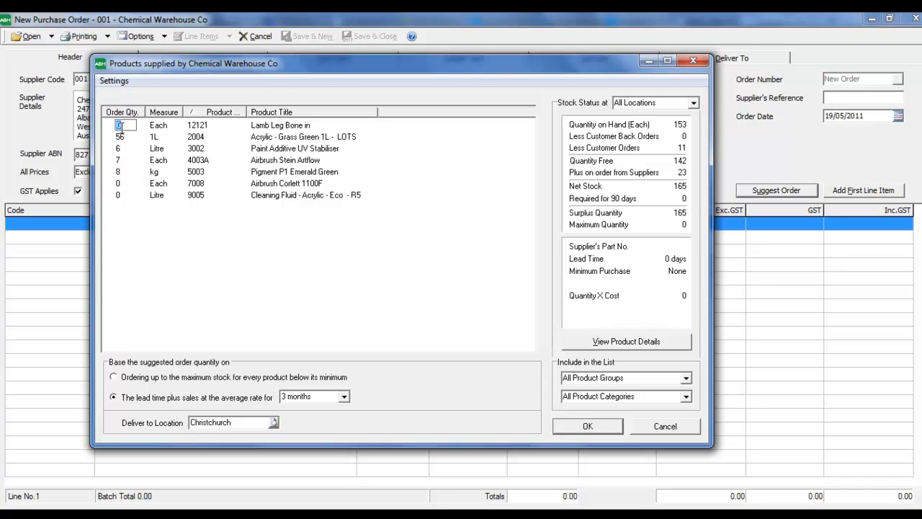
{"action": "left_click_drag", "start_coordinate": [709, 131], "coordinate": [777, 134]}
{"action": "key", "text": "Down"}
{"action": "key", "text": "Down"}
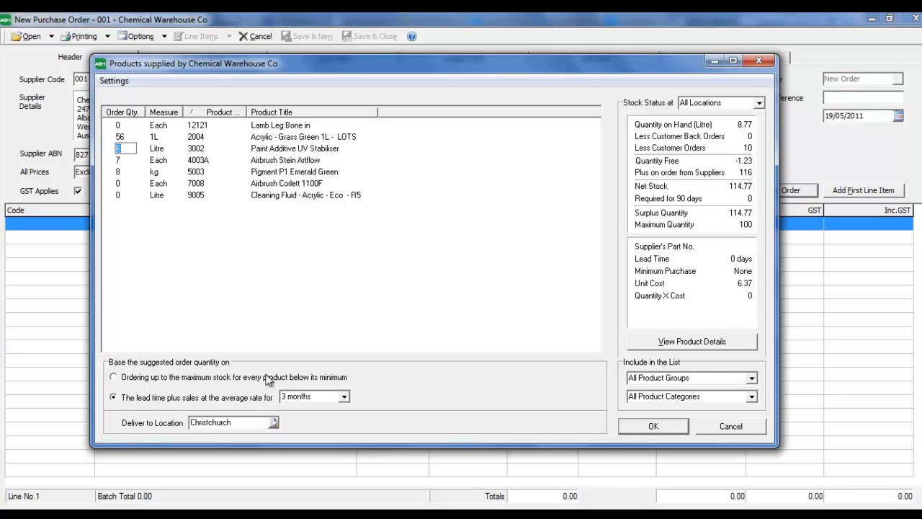
Step: Base suggested quantities on ordering up to maximum stock for products below minimum, and set the delivery location to Head Office
{"action": "left_click", "coordinate": [150, 378]}
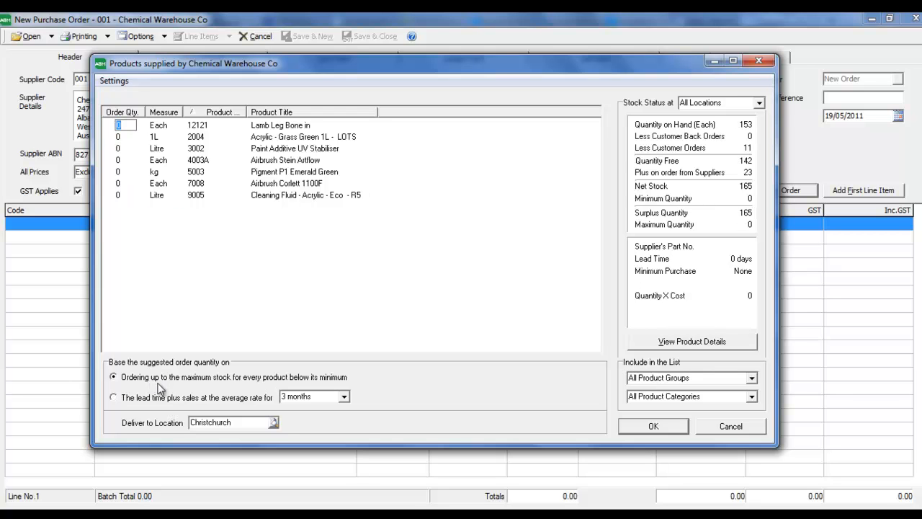
{"action": "left_click", "coordinate": [249, 423]}
{"action": "left_click", "coordinate": [276, 422]}
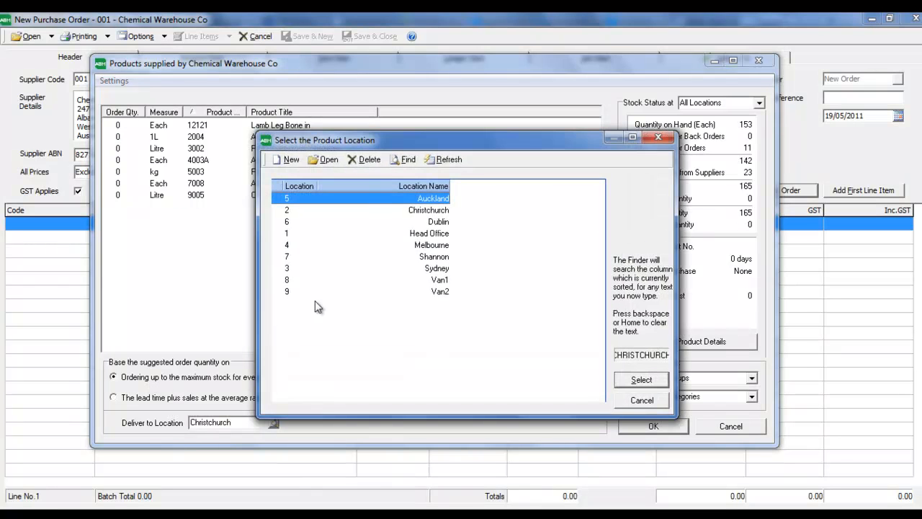
{"action": "double_click", "coordinate": [445, 234]}
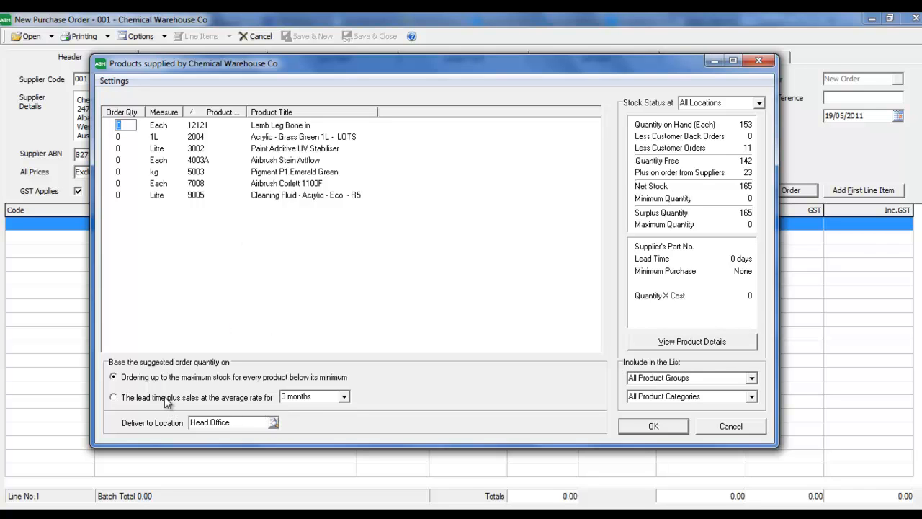
Step: Enter order quantities of 4 for product 12121, 6 for 2004, 7 for 3002, 43 for 5003 and 7 for 7008
{"action": "left_click", "coordinate": [121, 151]}
{"action": "left_click", "coordinate": [121, 125]}
{"action": "type", "text": "4"}
{"action": "key", "text": "Down"}
{"action": "type", "text": "6"}
{"action": "key", "text": "Down"}
{"action": "type", "text": "7"}
{"action": "key", "text": "Down"}
{"action": "key", "text": "Down"}
{"action": "type", "text": "43"}
{"action": "key", "text": "Down"}
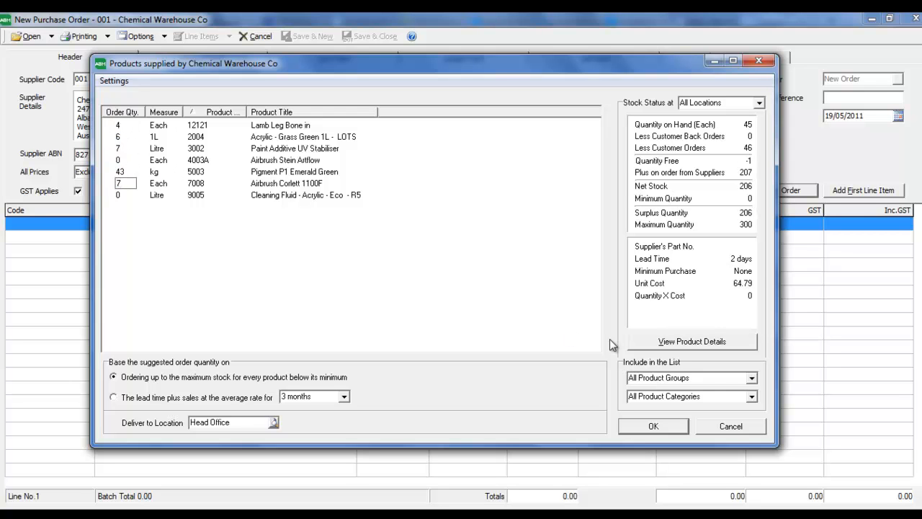
Step: Transfer the entered quantities to the purchase order, then save and close it with the MarkForJob field blank
{"action": "left_click", "coordinate": [655, 427]}
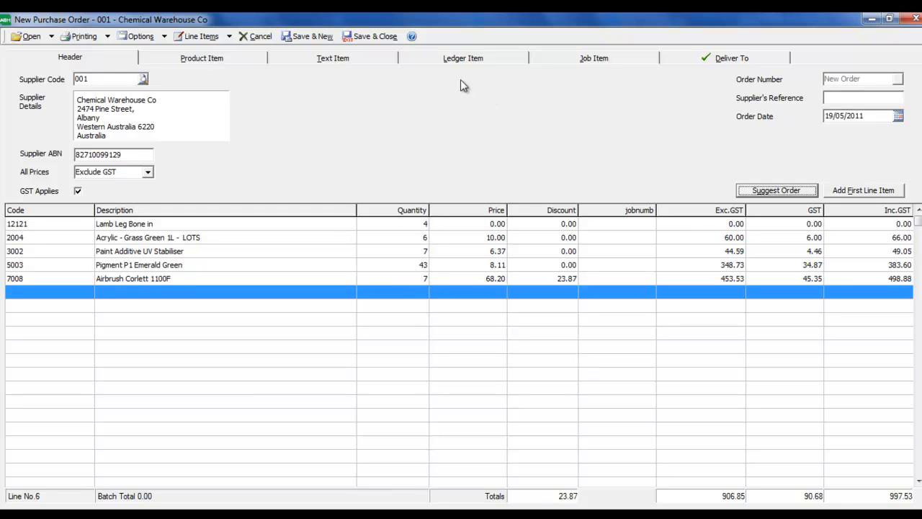
{"action": "left_click", "coordinate": [374, 36]}
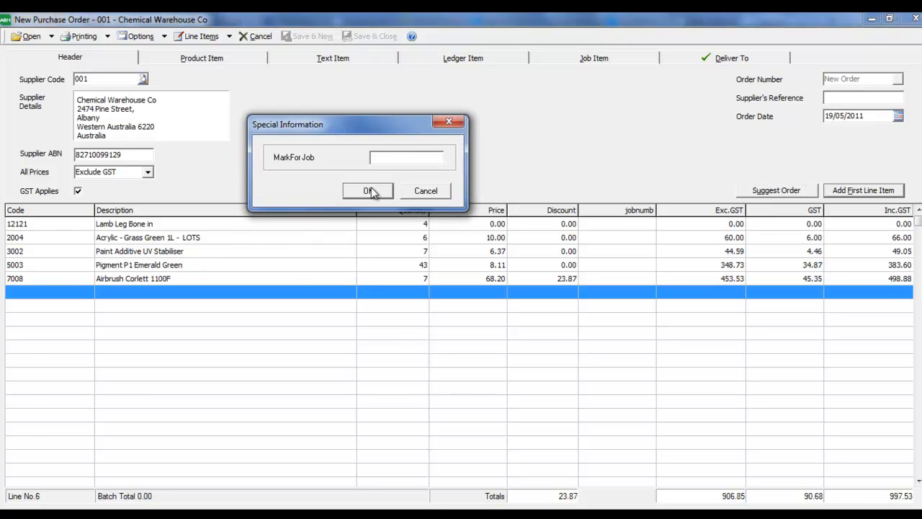
{"action": "left_click", "coordinate": [371, 190]}
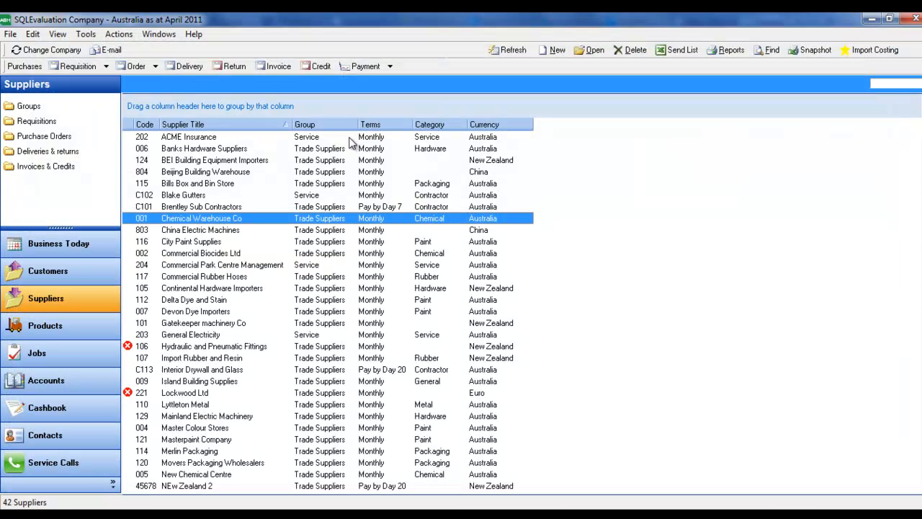
Step: Open the Product Reorder Wizard from the products list and bring up its reorder settings
{"action": "left_click", "coordinate": [81, 325]}
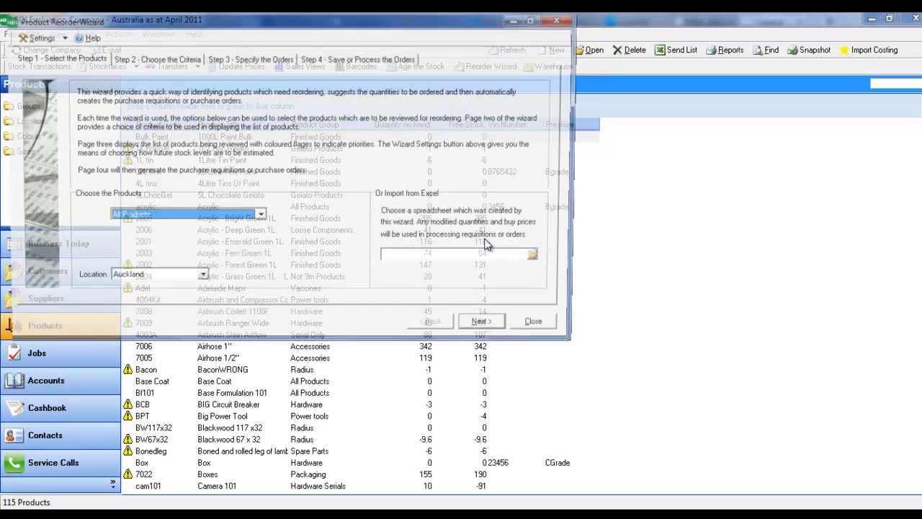
{"action": "left_click_drag", "start_coordinate": [289, 25], "coordinate": [498, 94]}
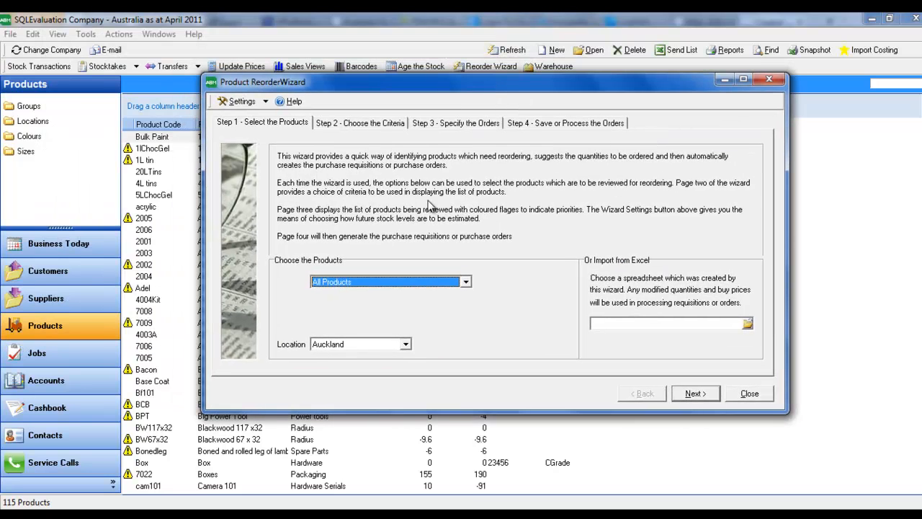
{"action": "left_click", "coordinate": [241, 101]}
{"action": "left_click", "coordinate": [269, 118]}
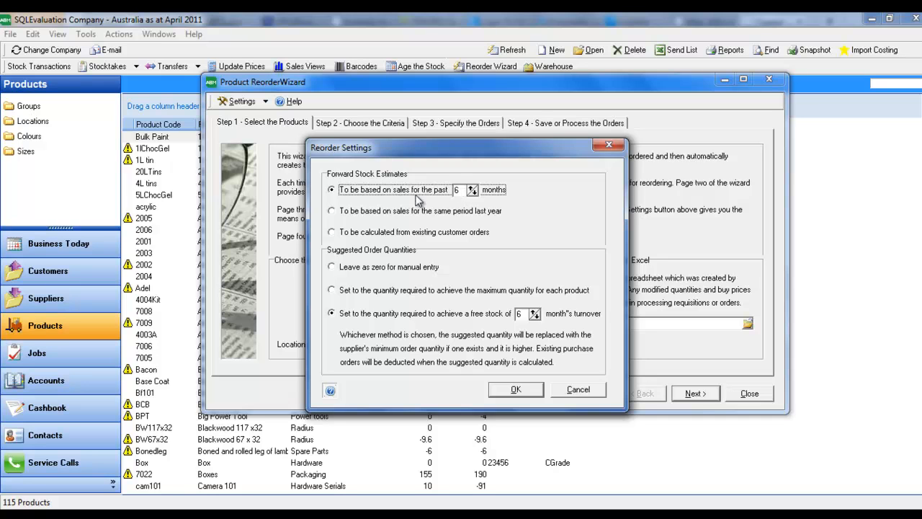
Step: Try basing forward stock estimates on the past 7 months, the same period last year, and existing customer orders
{"action": "left_click", "coordinate": [469, 191]}
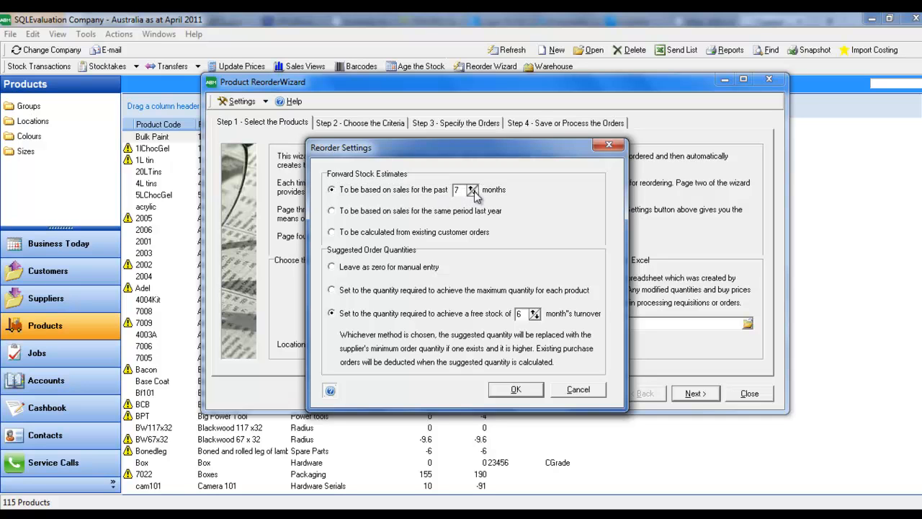
{"action": "left_click", "coordinate": [449, 212]}
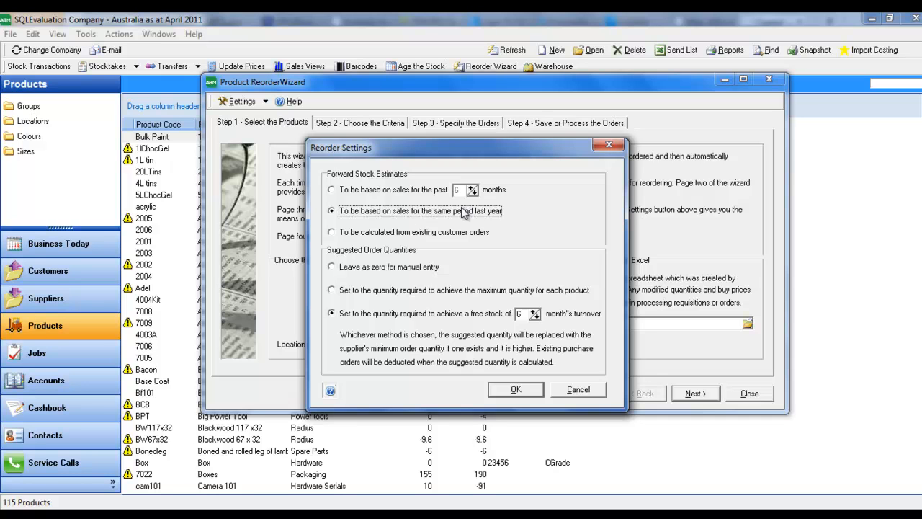
{"action": "left_click", "coordinate": [376, 234]}
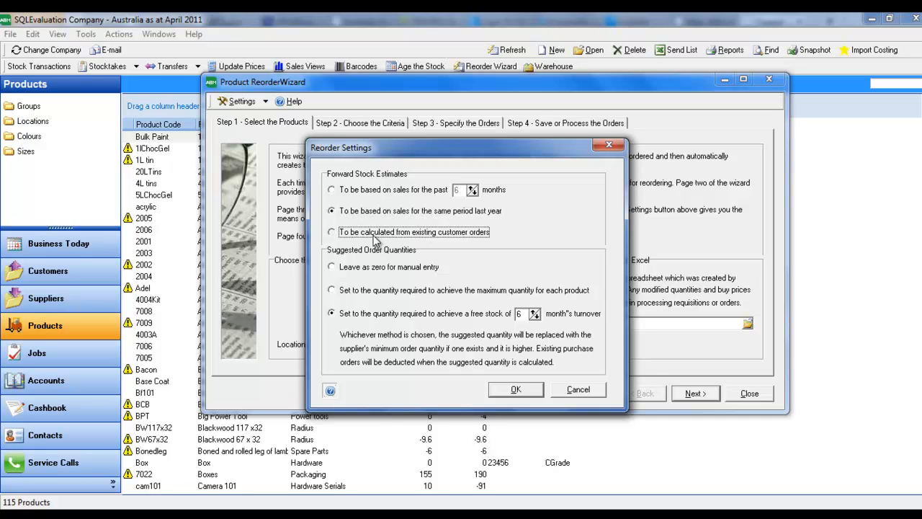
Step: Base forward stock estimates on sales for the past 6 months and accept the reorder settings
{"action": "left_click", "coordinate": [408, 192]}
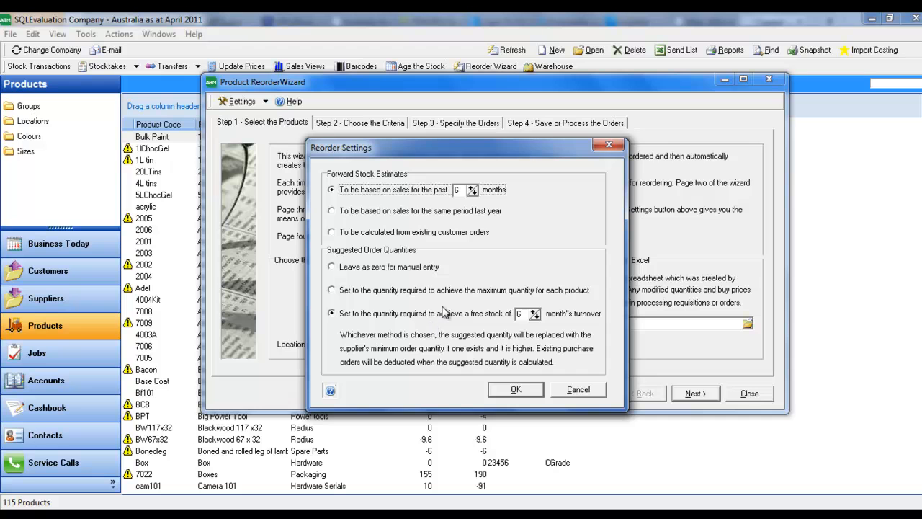
{"action": "left_click", "coordinate": [520, 391]}
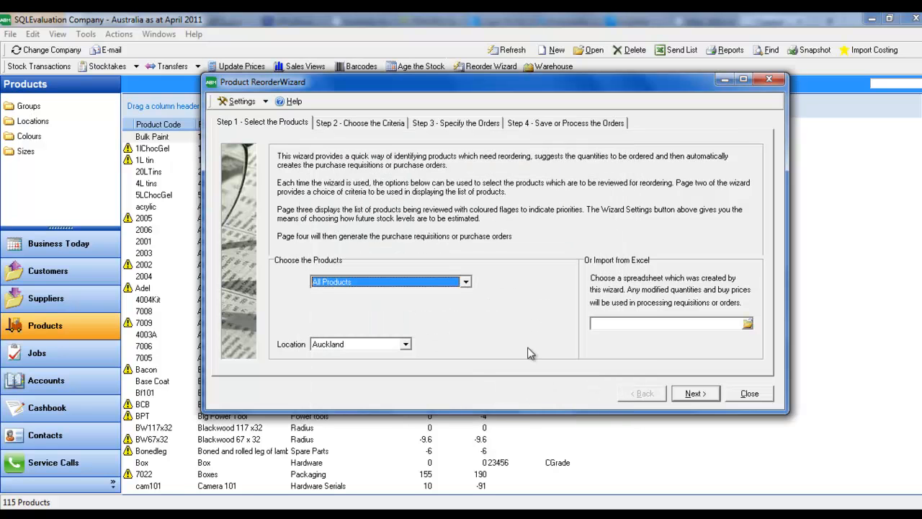
Step: Set the reorder location to Head Office and list all products for specifying the orders
{"action": "left_click", "coordinate": [406, 344]}
{"action": "scroll", "coordinate": [384, 357], "scroll_direction": "up", "scroll_amount": 1}
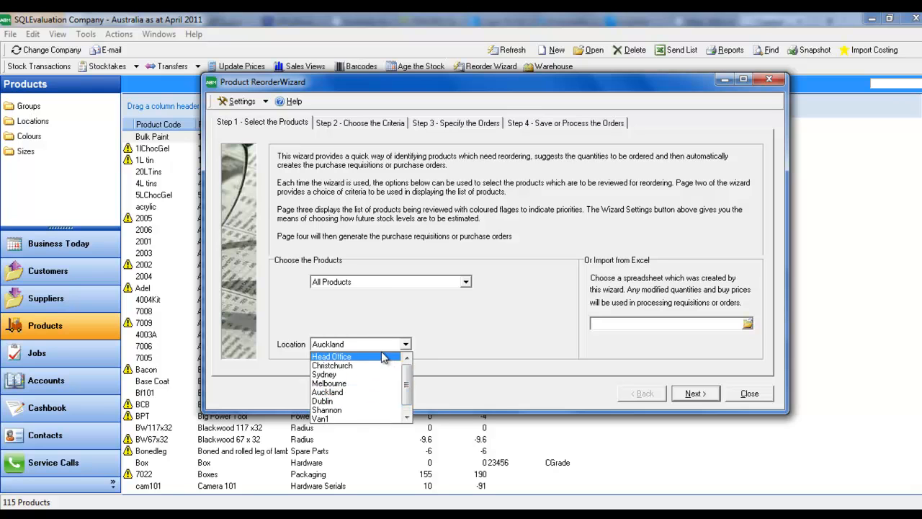
{"action": "left_click", "coordinate": [383, 357]}
{"action": "left_click", "coordinate": [693, 393]}
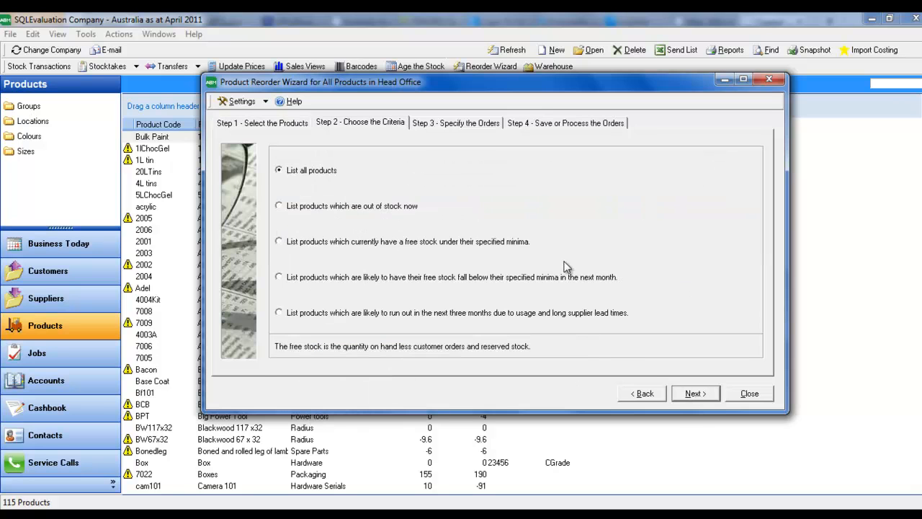
{"action": "left_click", "coordinate": [695, 393]}
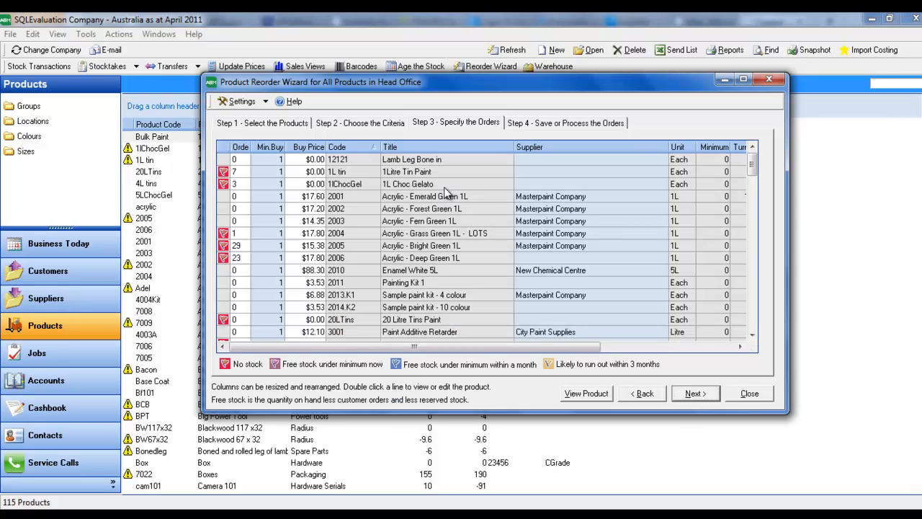
Step: Maximize the reorder wizard and widen the Order column in the product list
{"action": "left_click", "coordinate": [744, 79]}
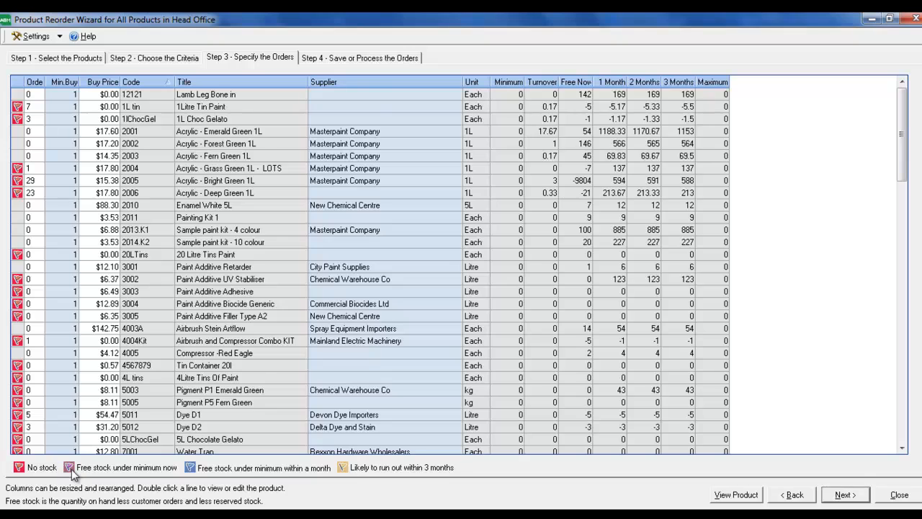
{"action": "mouse_move", "coordinate": [902, 97]}
{"action": "left_mouse_down"}
{"action": "mouse_move", "coordinate": [901, 238]}
{"action": "mouse_move", "coordinate": [885, 292]}
{"action": "mouse_move", "coordinate": [900, 216]}
{"action": "mouse_move", "coordinate": [902, 85]}
{"action": "left_mouse_up"}
{"action": "left_click_drag", "start_coordinate": [45, 82], "coordinate": [101, 85]}
Step: Set the order quantity of the 1Litre Tin Paint product (1L tin) to 10
{"action": "left_click", "coordinate": [45, 95]}
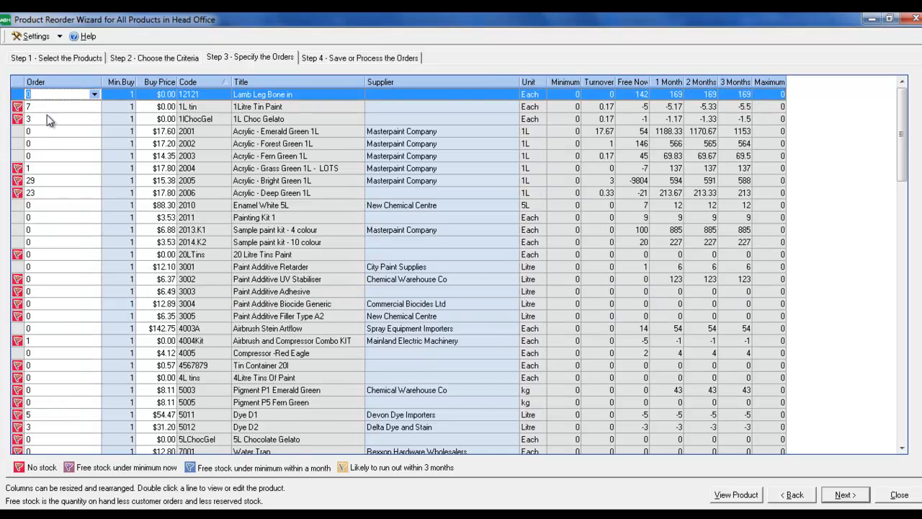
{"action": "left_click", "coordinate": [40, 181]}
{"action": "left_click", "coordinate": [45, 156]}
{"action": "left_click", "coordinate": [44, 108]}
{"action": "left_click", "coordinate": [43, 95]}
{"action": "left_click", "coordinate": [41, 107]}
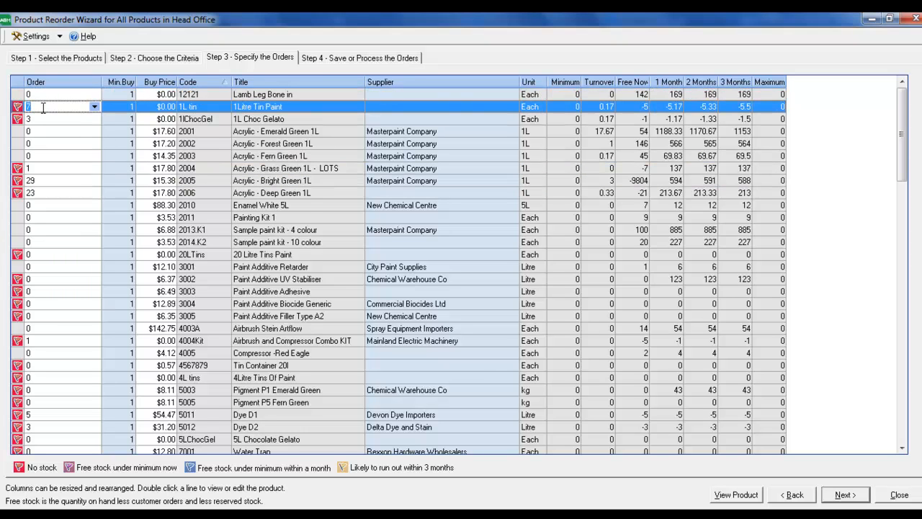
{"action": "left_click", "coordinate": [53, 119]}
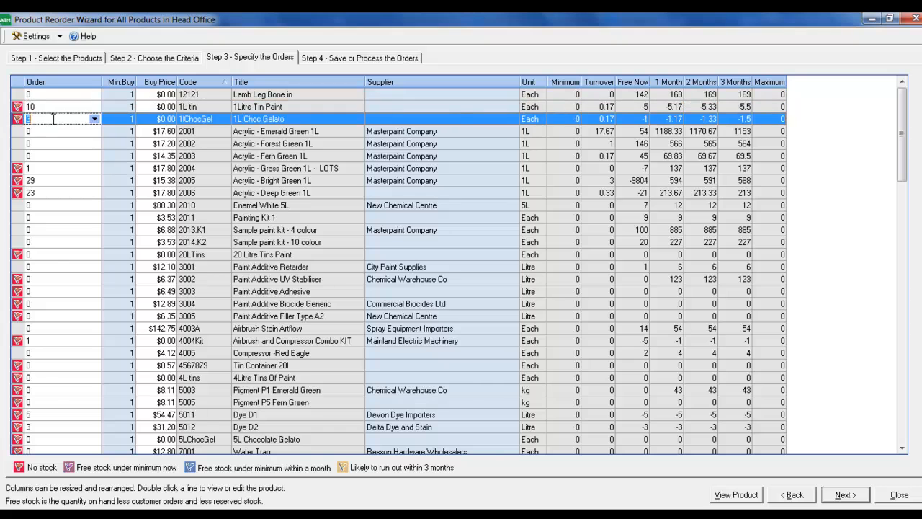
Step: Set the order quantities of Acrylic - Grass Green 1L - LOTS to 12 and Painting Kit 1 to 23
{"action": "left_click", "coordinate": [68, 168]}
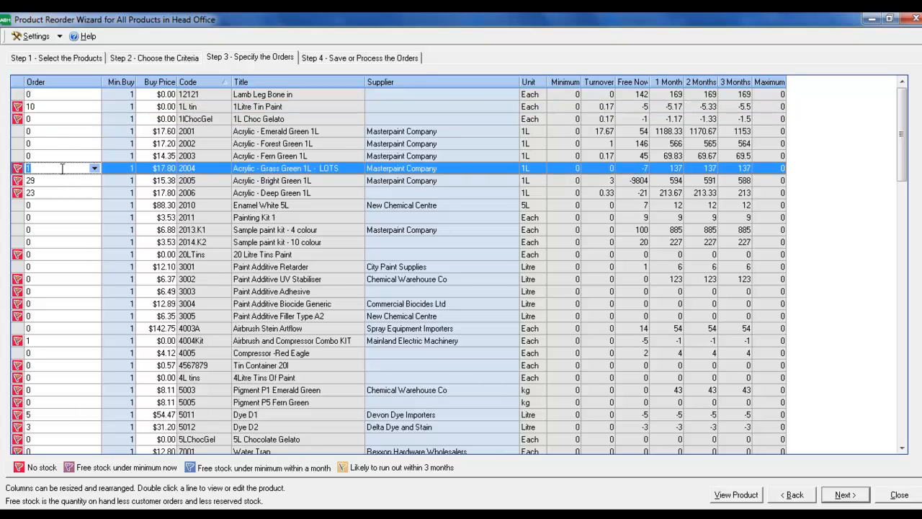
{"action": "left_click", "coordinate": [58, 198]}
{"action": "left_click", "coordinate": [55, 217]}
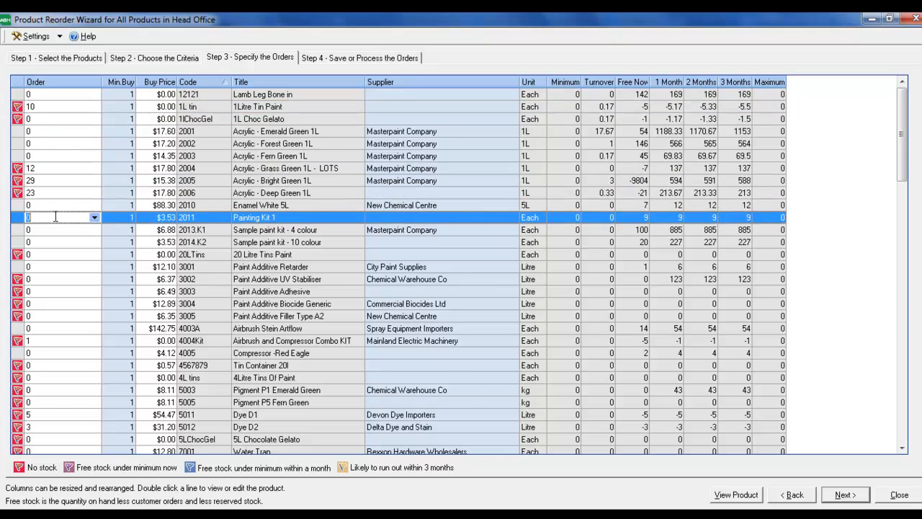
{"action": "type", "text": "23"}
Step: Set the order quantities of 20 Litre Tins Paint to 2 and Sample paint kit - 10 colour to 3
{"action": "left_click", "coordinate": [54, 254]}
{"action": "type", "text": "2"}
{"action": "left_click", "coordinate": [54, 243]}
{"action": "type", "text": "3"}
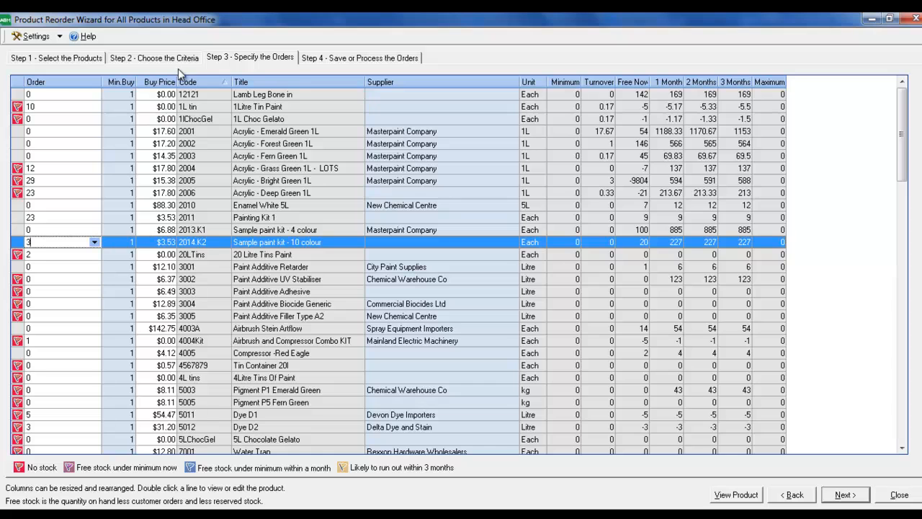
Step: Widen the Buy Price column and view the supplier choices for Acrylic - Fern Green 1L
{"action": "left_click_drag", "start_coordinate": [175, 78], "coordinate": [182, 79]}
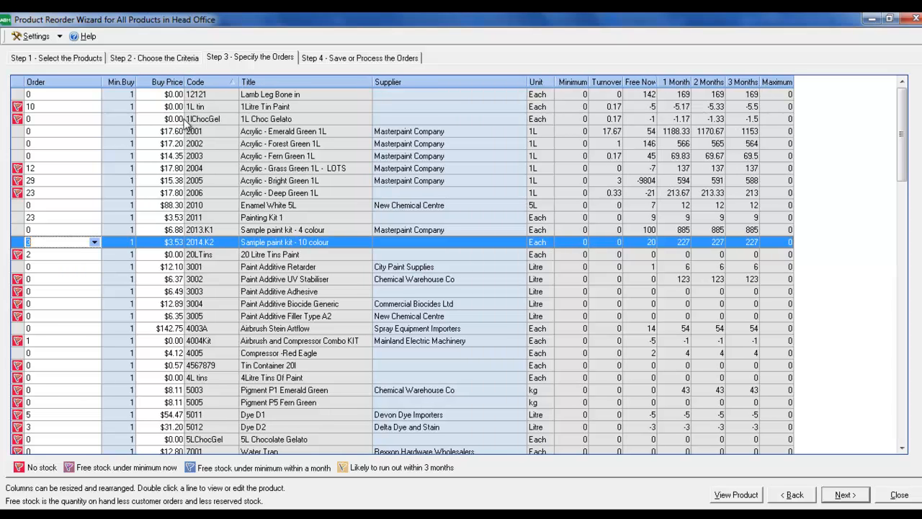
{"action": "left_click", "coordinate": [203, 157]}
{"action": "left_click", "coordinate": [283, 147]}
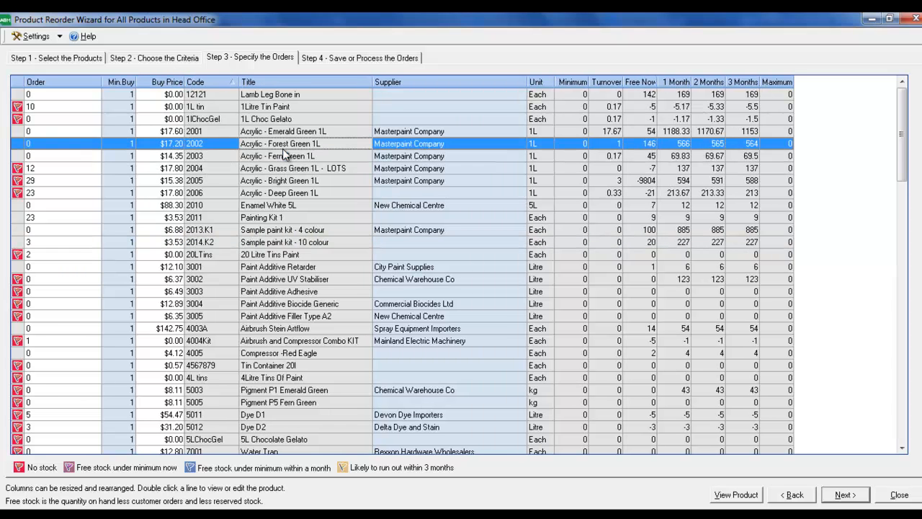
{"action": "left_click", "coordinate": [432, 156]}
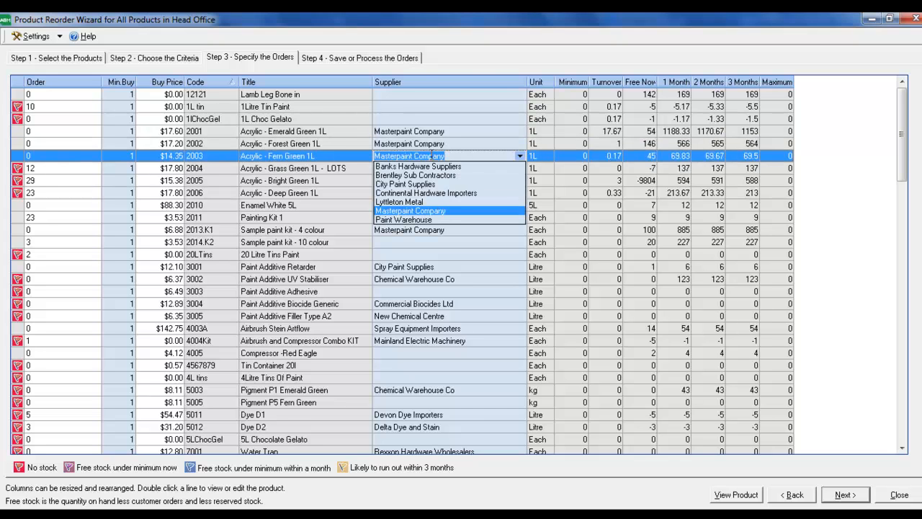
{"action": "left_click", "coordinate": [412, 119]}
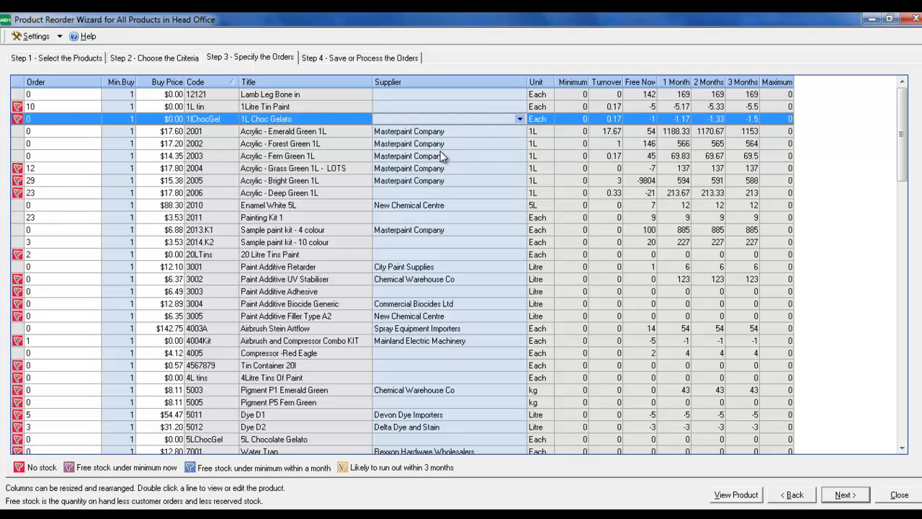
Step: Try Banks Hardware Suppliers for Acrylic - Emerald Green 1L and settle on City Paint Supplies as its supplier
{"action": "left_click", "coordinate": [432, 132]}
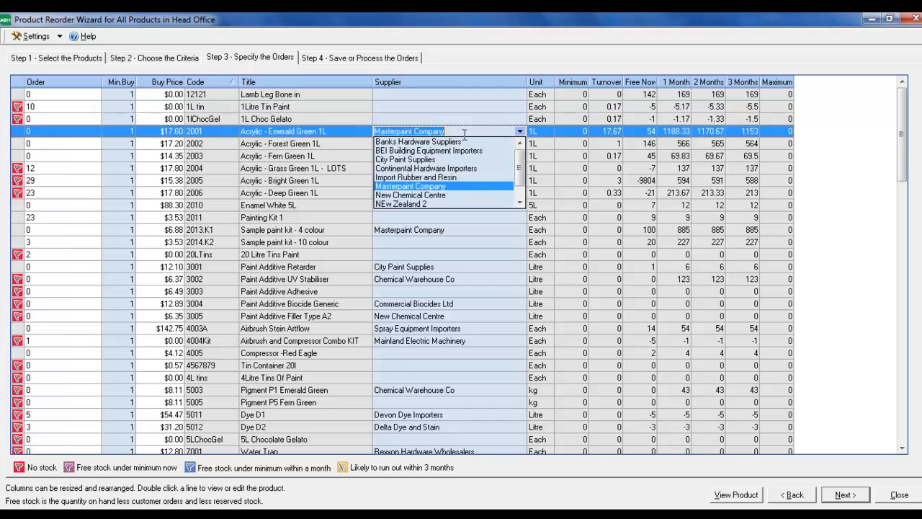
{"action": "left_click", "coordinate": [453, 142]}
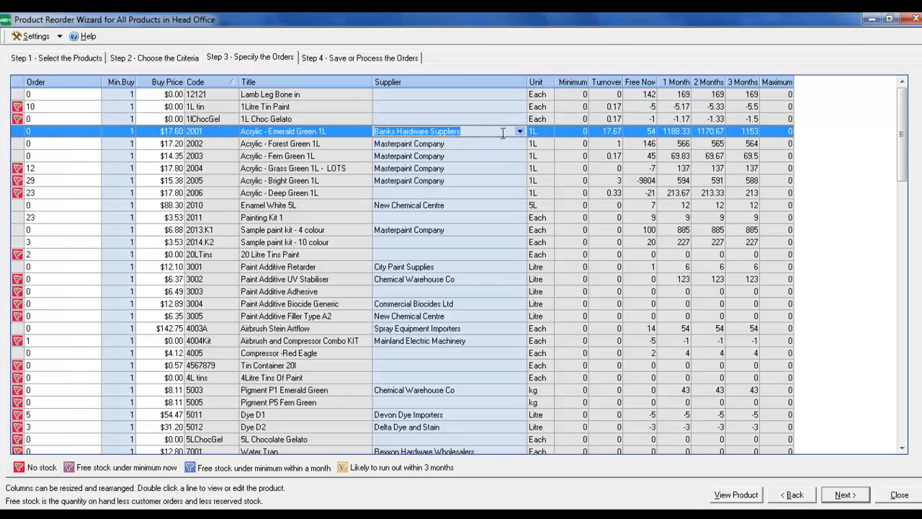
{"action": "left_click", "coordinate": [519, 131]}
{"action": "left_click", "coordinate": [468, 159]}
Step: Compare suppliers for Acrylic - Fern Green 1L, including City Paint Supplies and Lyttleton Metal, and assign Paint Warehouse
{"action": "left_click", "coordinate": [468, 158]}
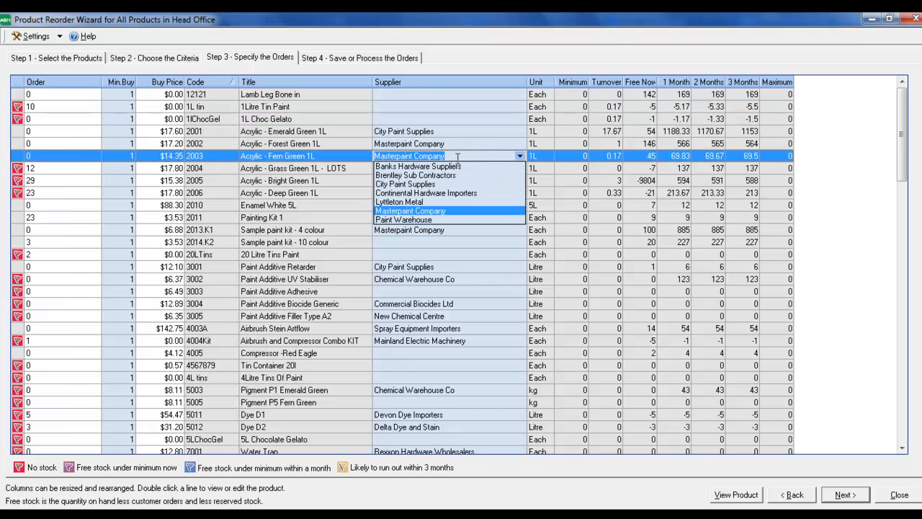
{"action": "left_click", "coordinate": [450, 182]}
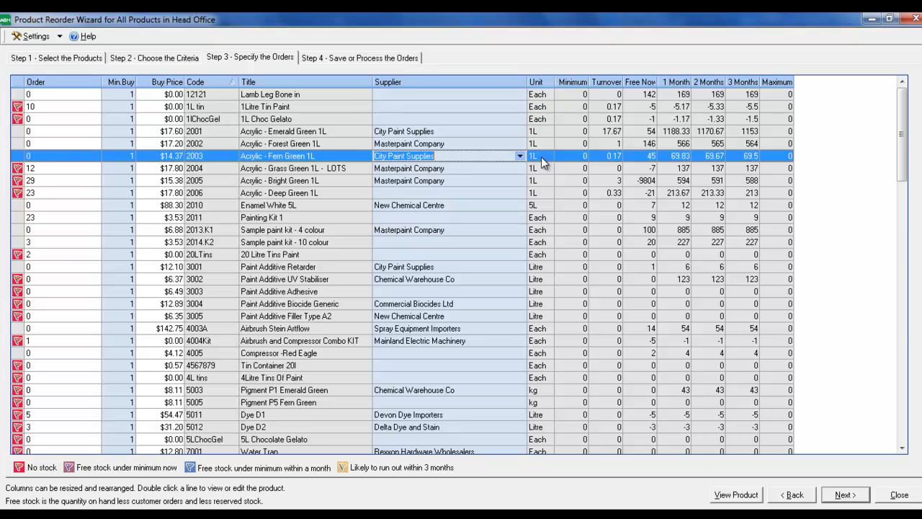
{"action": "left_click", "coordinate": [520, 156]}
{"action": "left_click", "coordinate": [505, 166]}
{"action": "left_click", "coordinate": [519, 157]}
{"action": "left_click", "coordinate": [482, 202]}
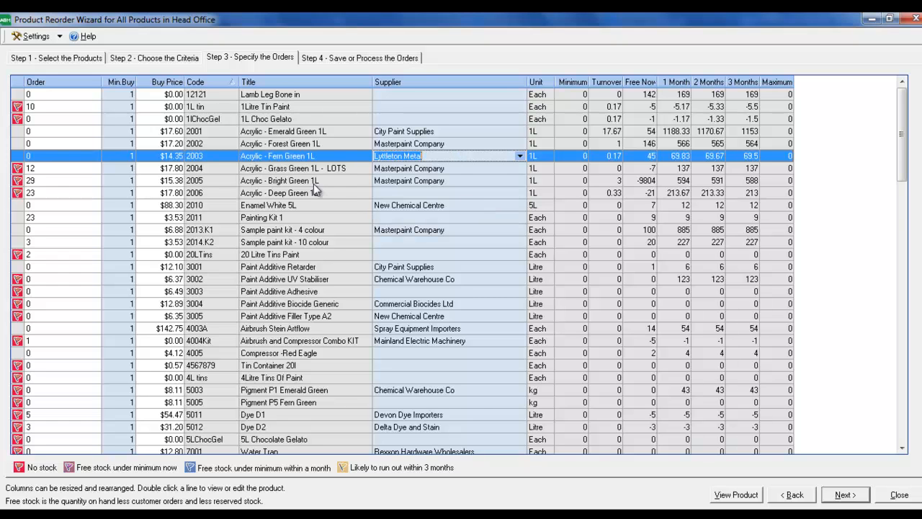
{"action": "left_click", "coordinate": [517, 154]}
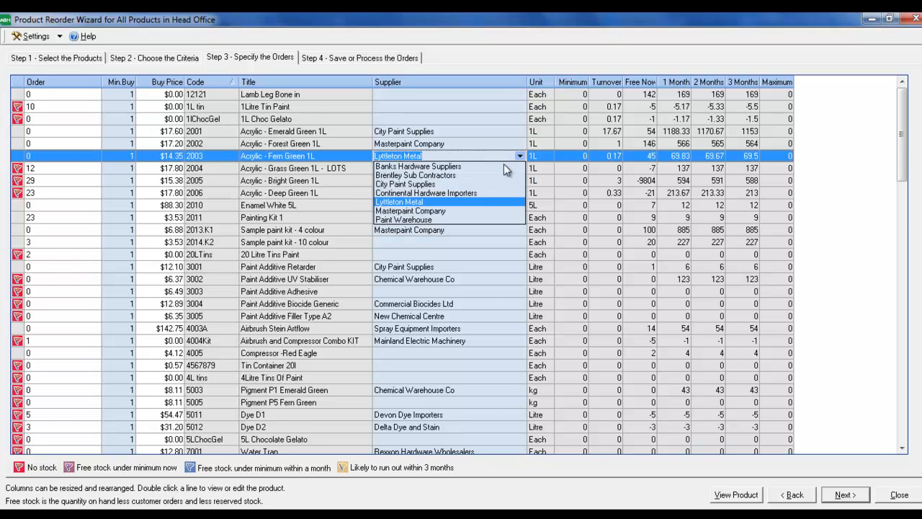
{"action": "left_click", "coordinate": [446, 216]}
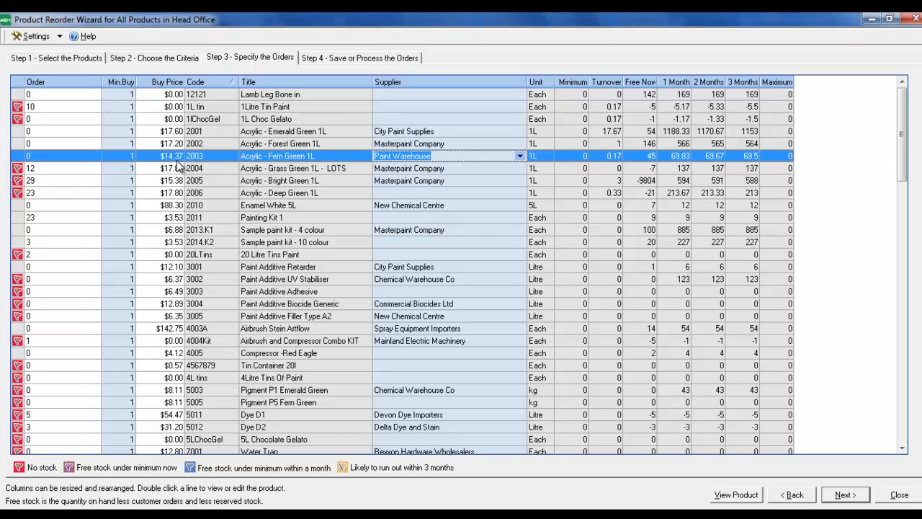
Step: Widen the Turnover, Free Now, 1 Month and 2 Months columns of the product list
{"action": "left_click", "coordinate": [565, 168]}
{"action": "key", "text": "Up"}
{"action": "left_click_drag", "start_coordinate": [624, 81], "coordinate": [787, 78]}
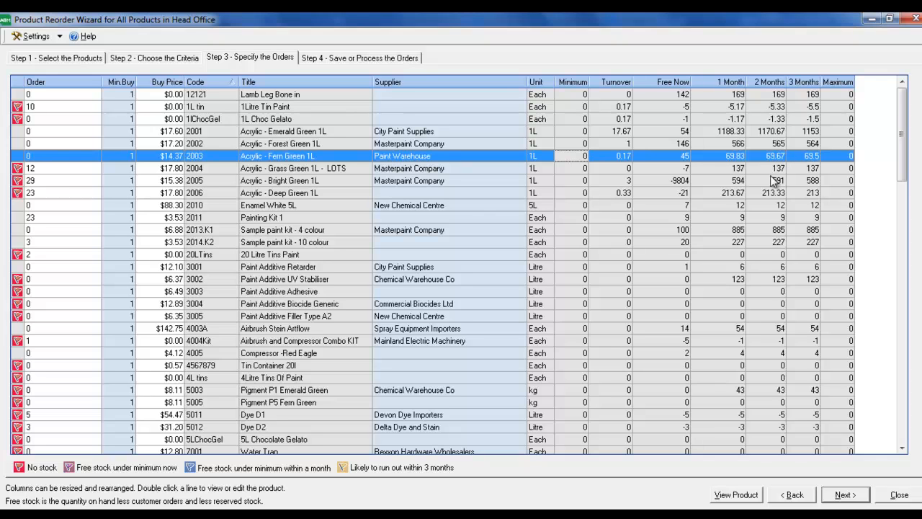
Step: Examine the turnover, current free stock and forward monthly estimates of the listed products, such as Acrylic - Forest Green 1L
{"action": "left_click", "coordinate": [626, 121]}
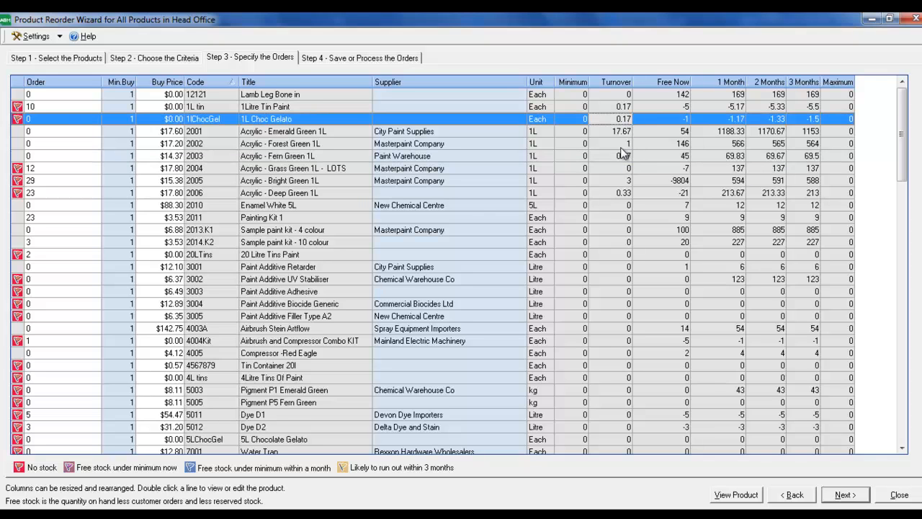
{"action": "left_click", "coordinate": [620, 146]}
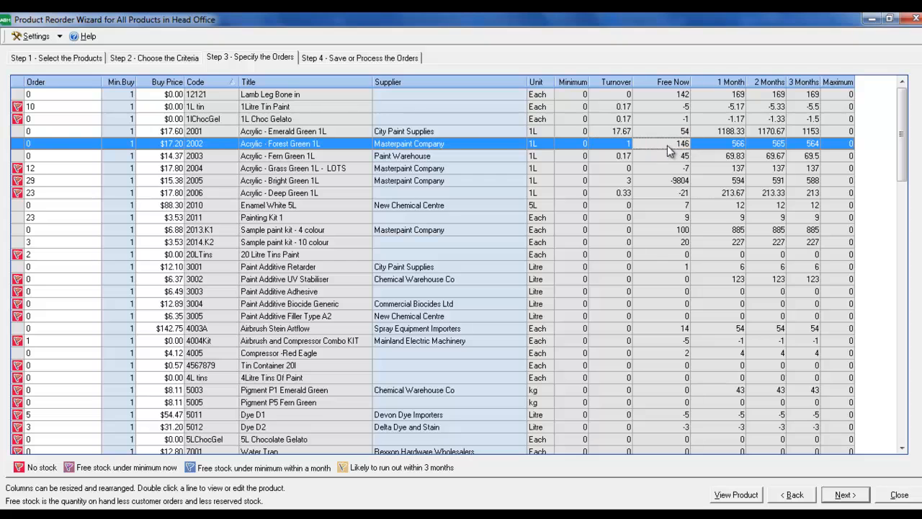
{"action": "left_click", "coordinate": [710, 121]}
{"action": "left_click", "coordinate": [722, 147]}
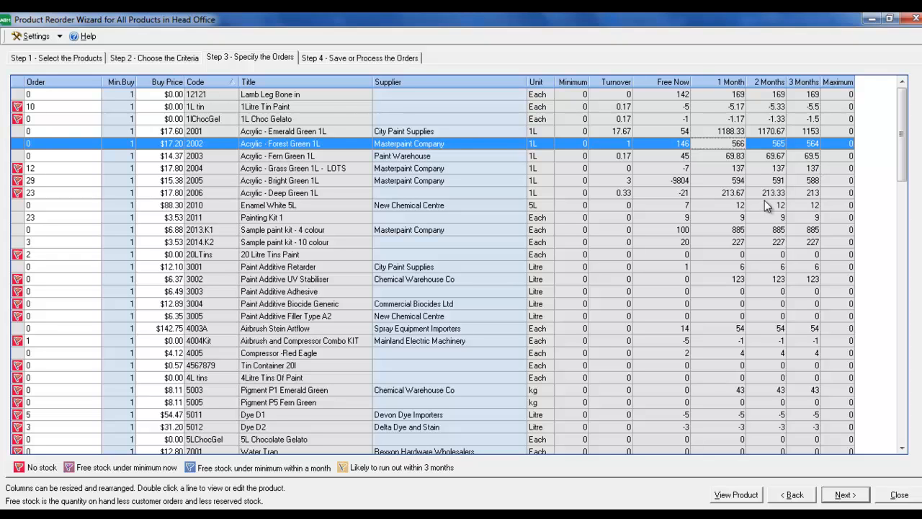
{"action": "left_click", "coordinate": [58, 132]}
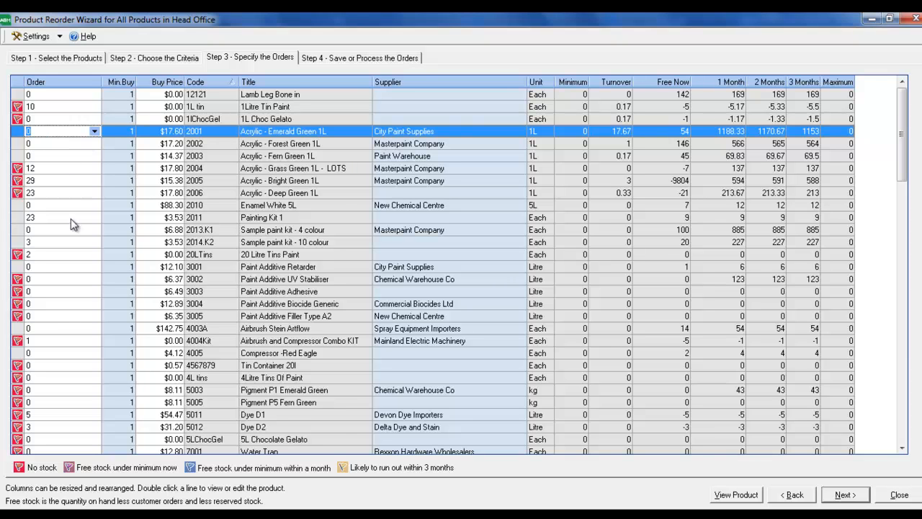
Step: Proceed to saving or processing the orders and choose to produce purchase orders for each supplier
{"action": "left_click", "coordinate": [847, 494]}
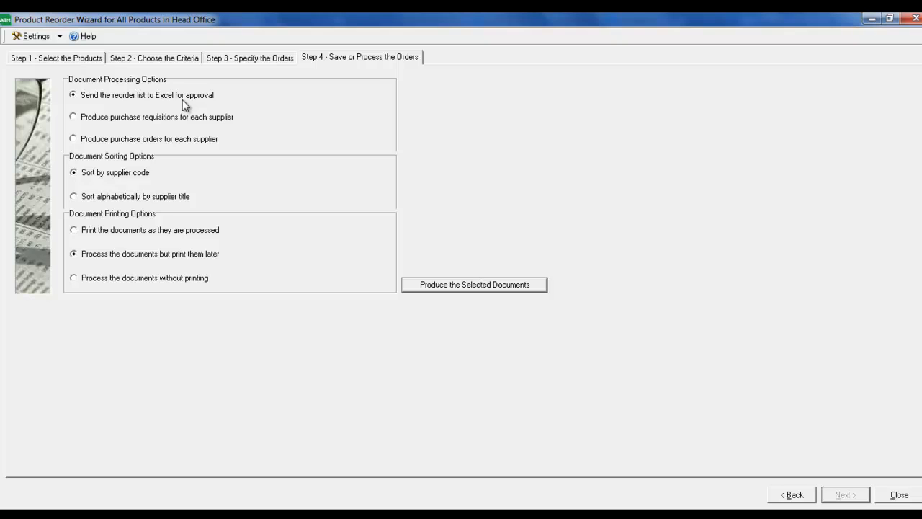
{"action": "left_click", "coordinate": [112, 119]}
{"action": "left_click", "coordinate": [170, 143]}
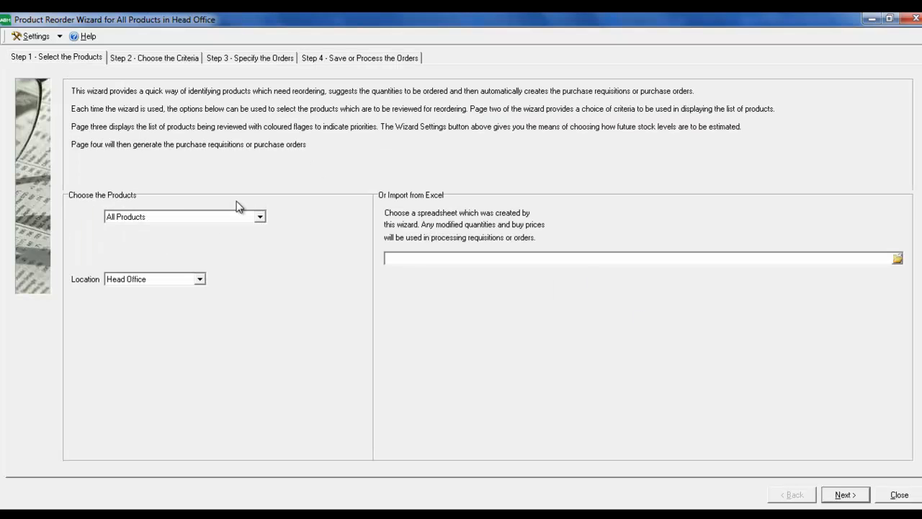
Step: Revisit the criteria and the order list, declining recalculation of the orders, and return to the document processing options
{"action": "left_click", "coordinate": [166, 61]}
{"action": "left_click", "coordinate": [245, 59]}
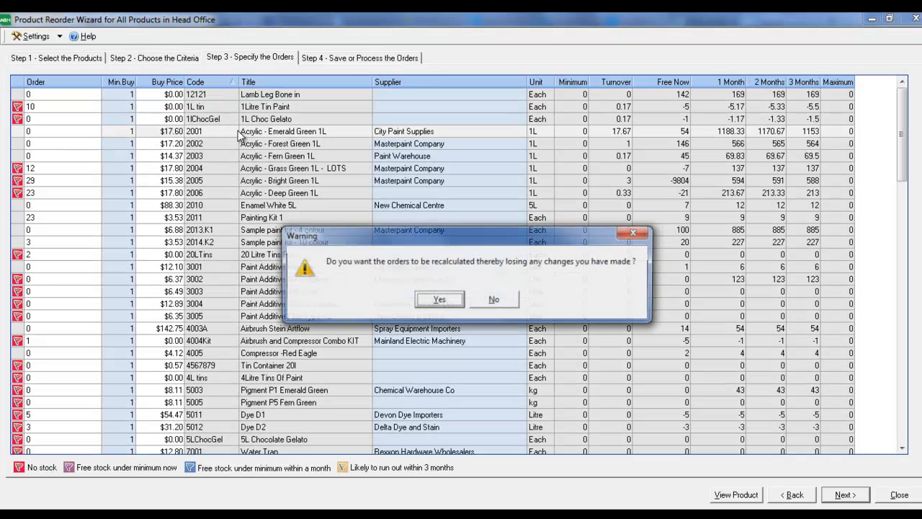
{"action": "left_click", "coordinate": [493, 299]}
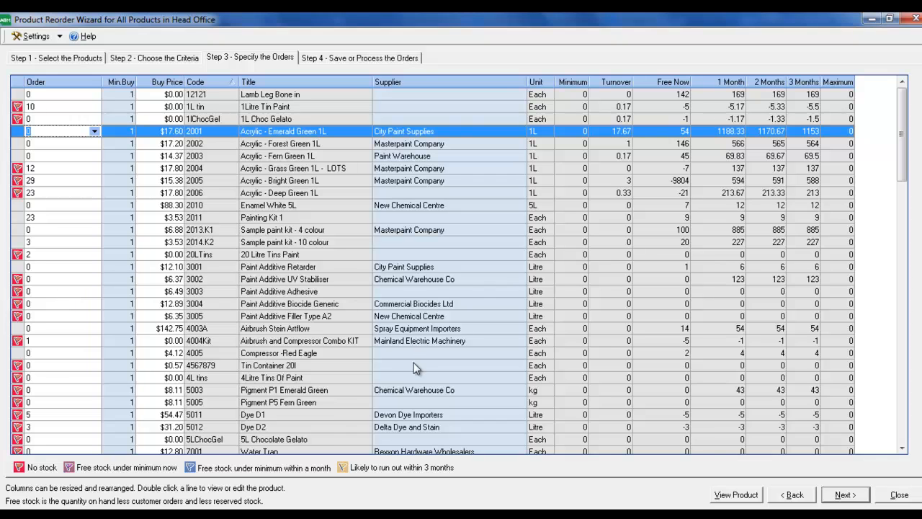
{"action": "left_click", "coordinate": [360, 58]}
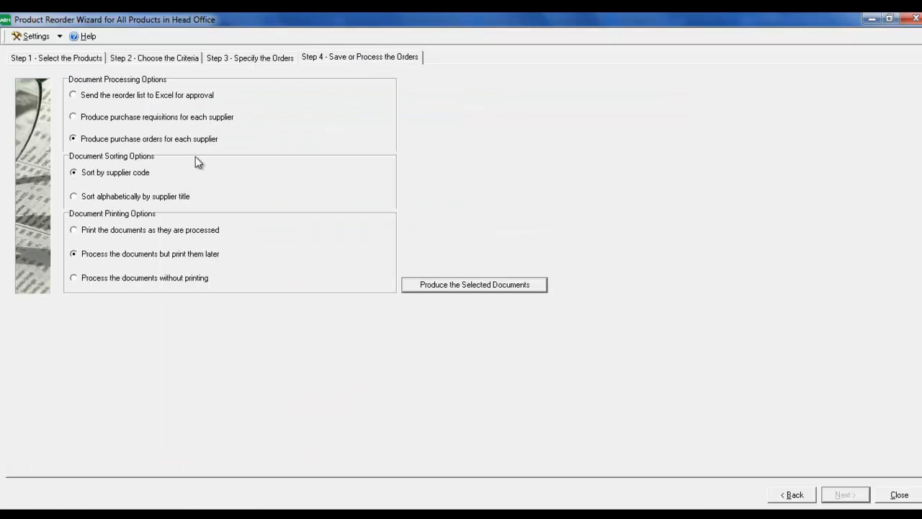